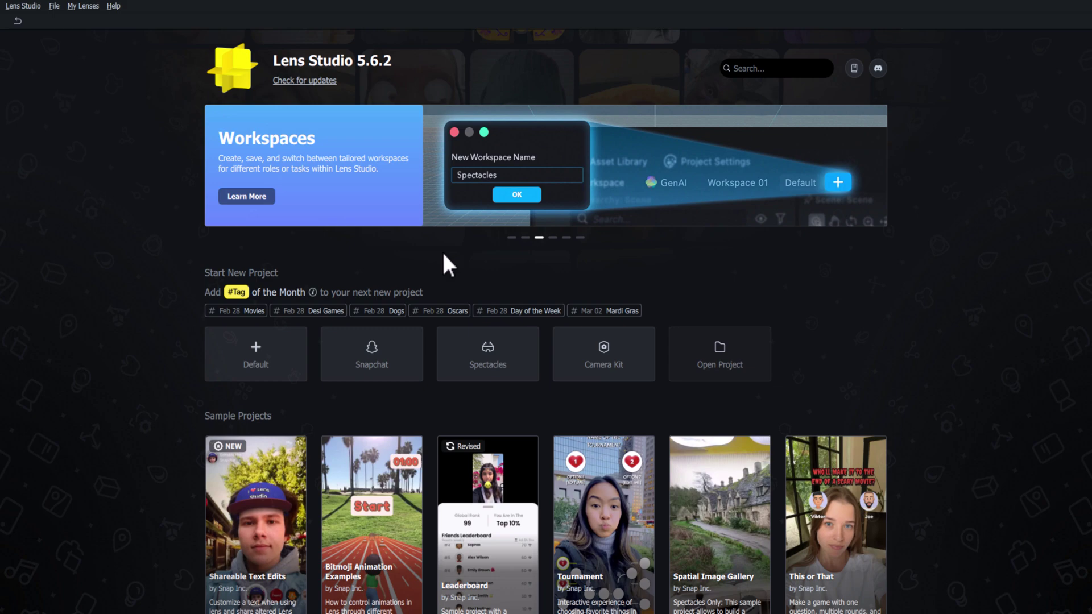
# - Start a new Default project and clear the Logger's log messages
pyautogui.click(254, 362)
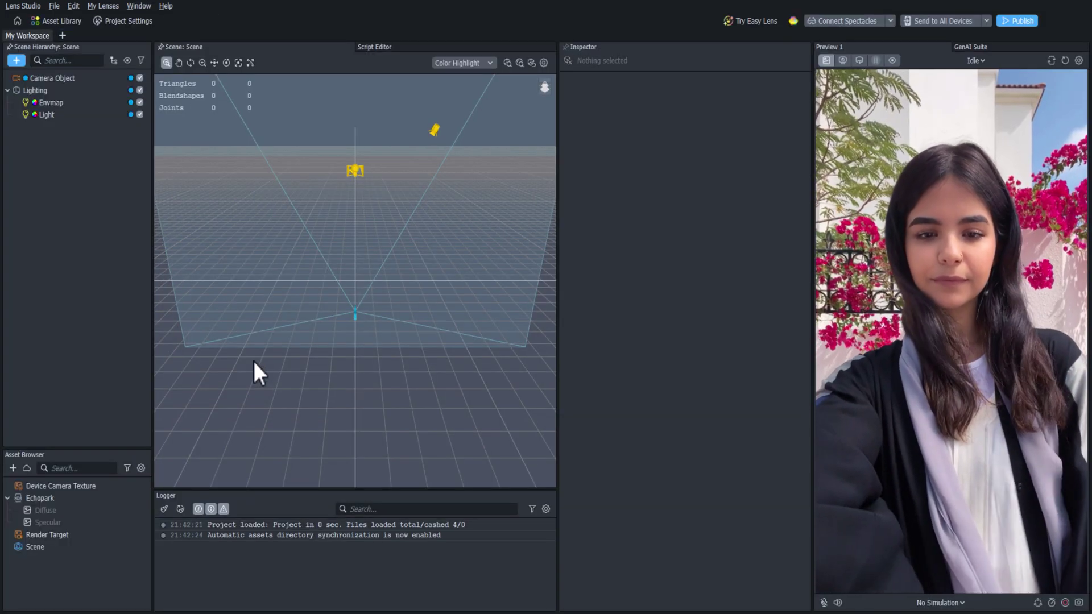
pyautogui.click(164, 509)
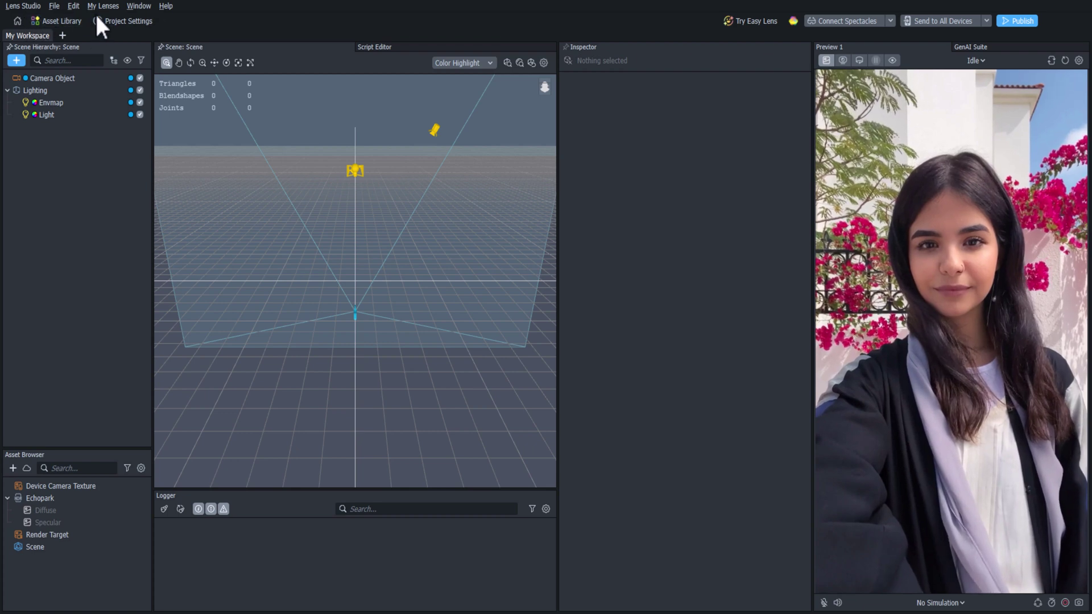
# - Search the Asset Library for 'baseball cap' and import Baseball Cap Controller
pyautogui.click(54, 21)
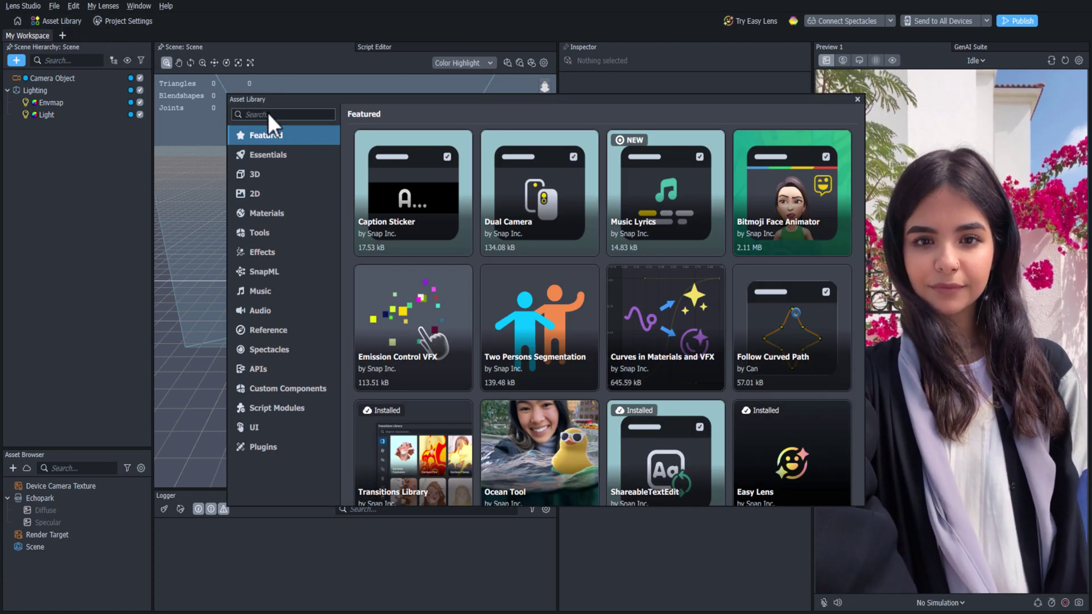
pyautogui.click(270, 114)
pyautogui.write('basebal')
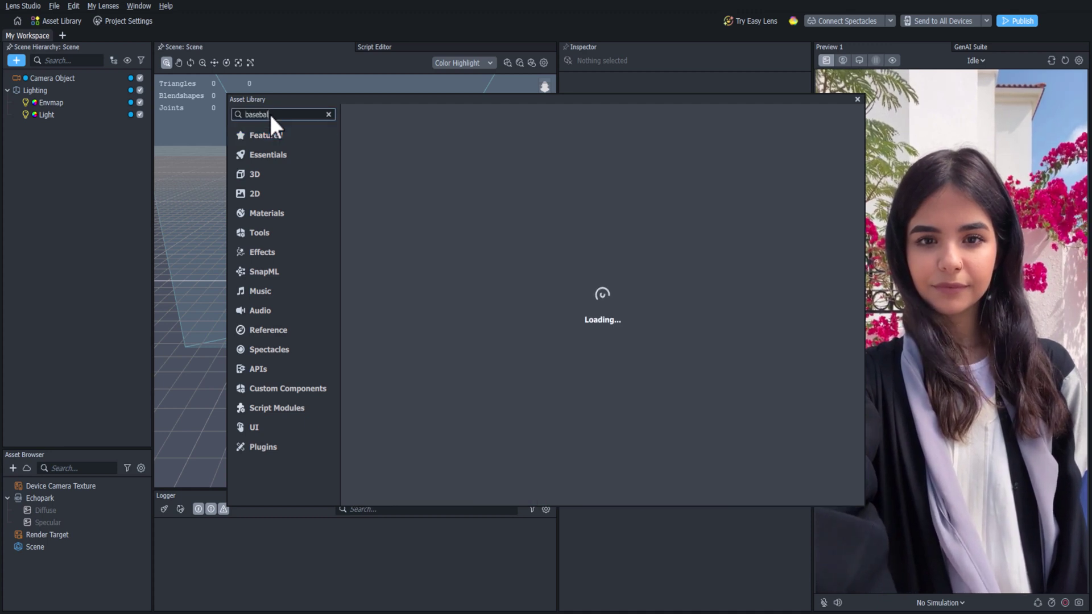
pyautogui.write('l cap')
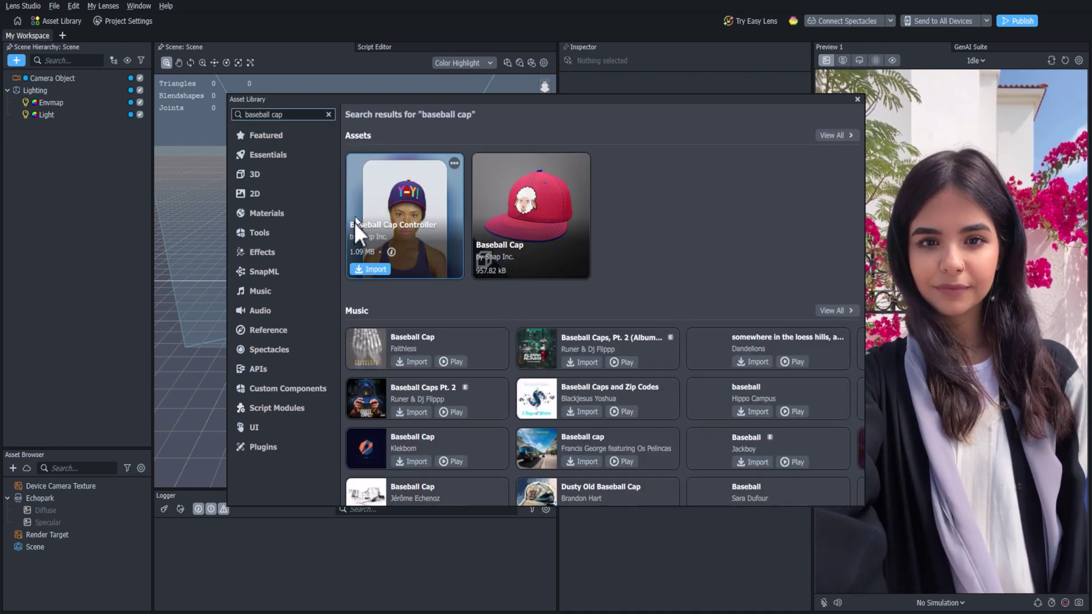
pyautogui.click(373, 267)
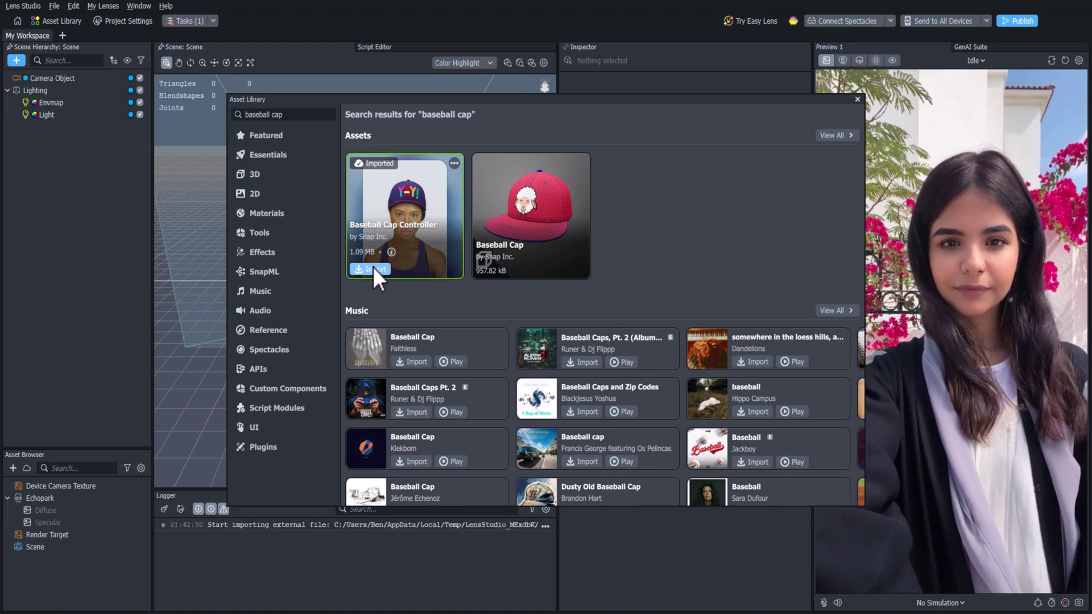
pyautogui.click(856, 99)
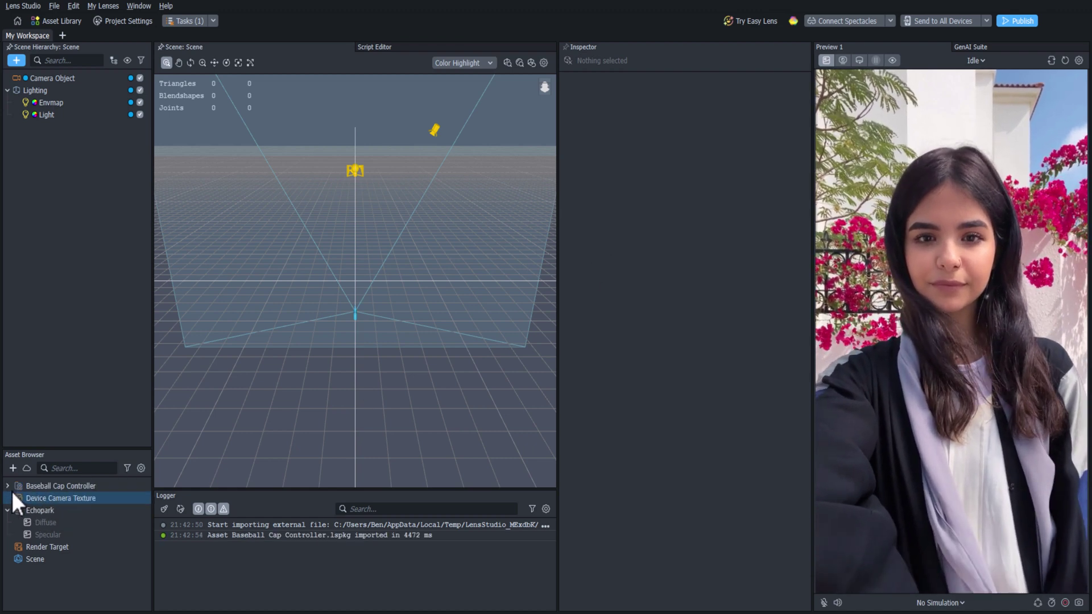
# - Drag the PUT_UNDER_HEAD_BINDING cap prefab into the Scene Hierarchy and widen the panel
pyautogui.click(8, 484)
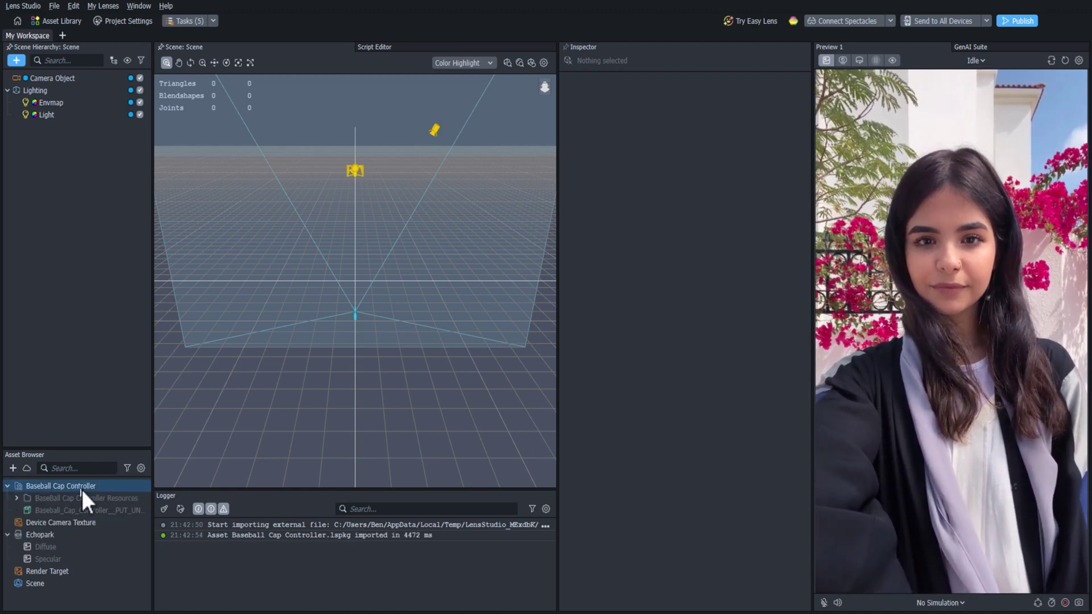
pyautogui.click(38, 510)
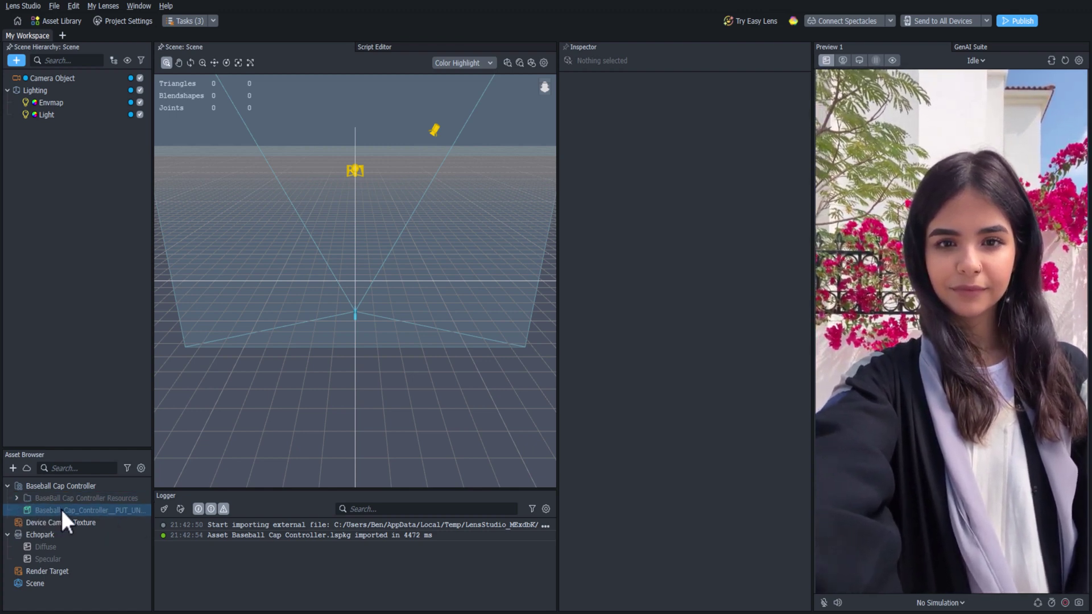
pyautogui.moveTo(62, 510); pyautogui.dragTo(69, 245)
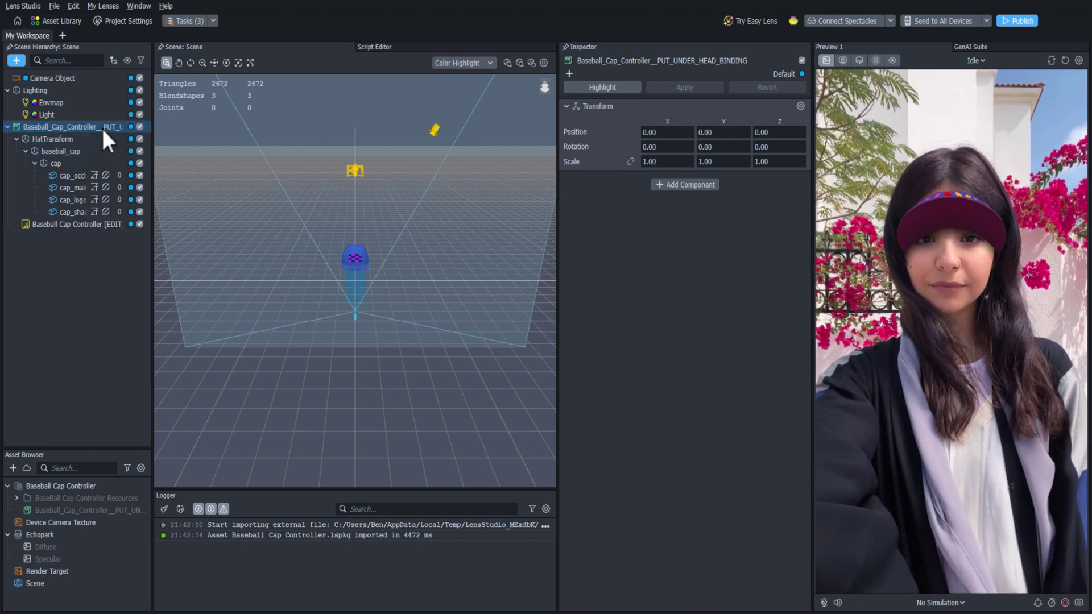
pyautogui.click(101, 126)
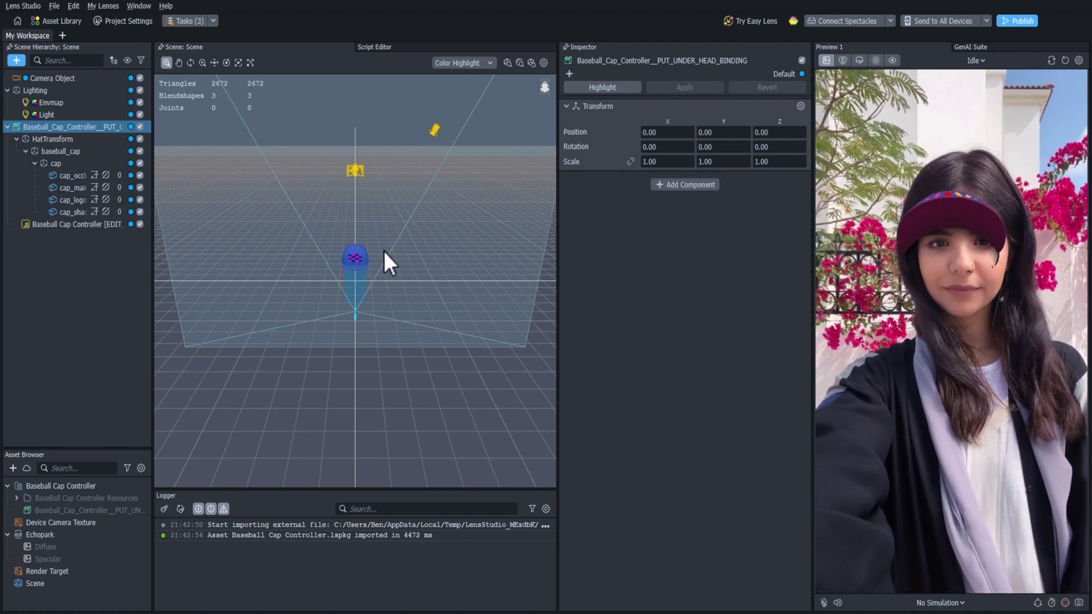
pyautogui.moveTo(153, 194); pyautogui.dragTo(246, 195)
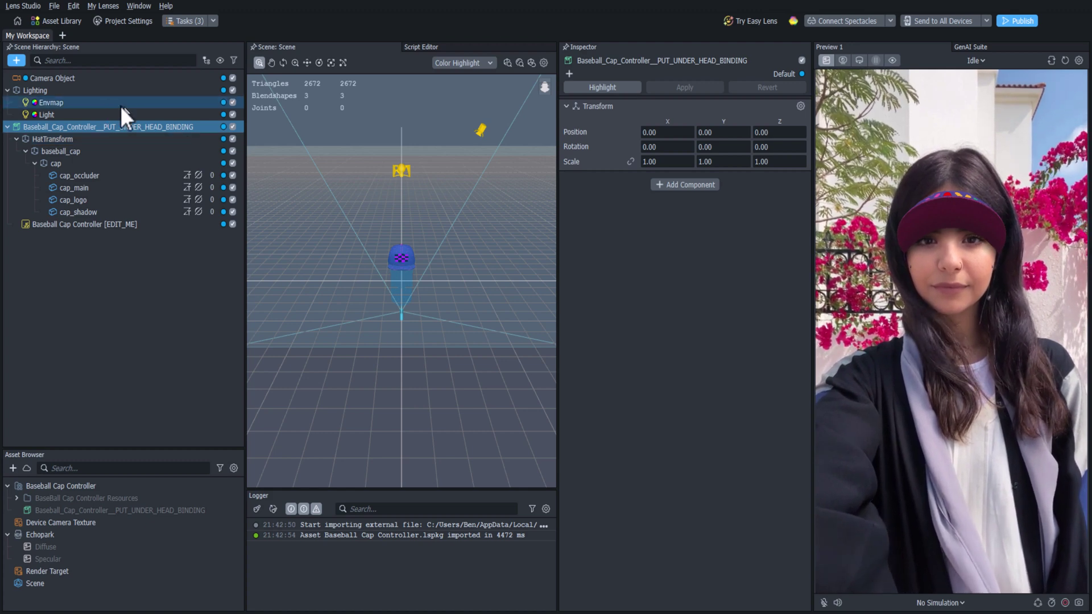
# - Add a Head Binding object and nest the cap controller under it
pyautogui.click(16, 60)
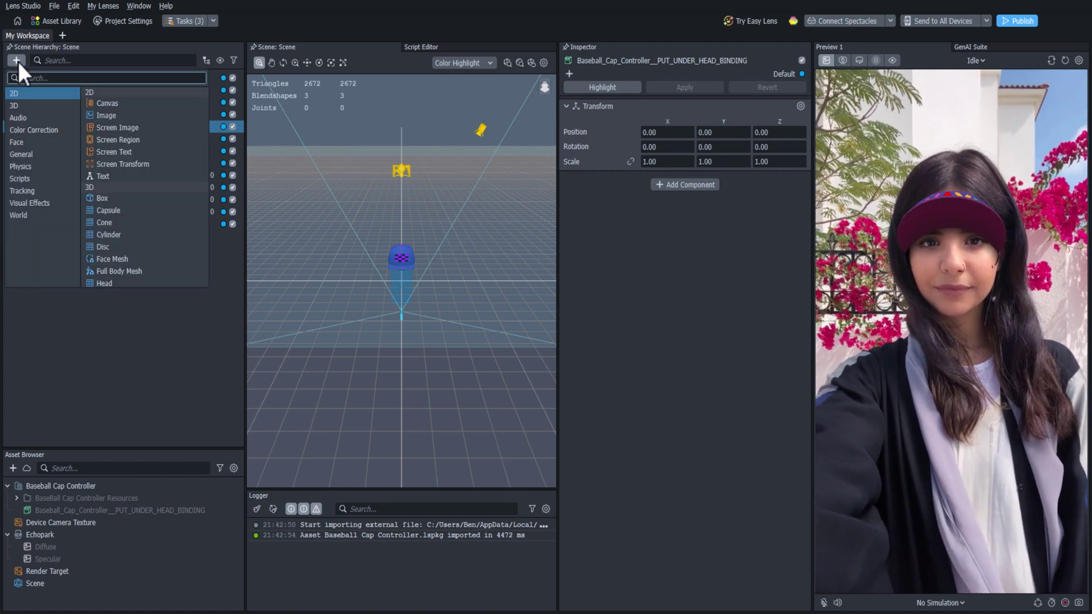
pyautogui.write('head bi')
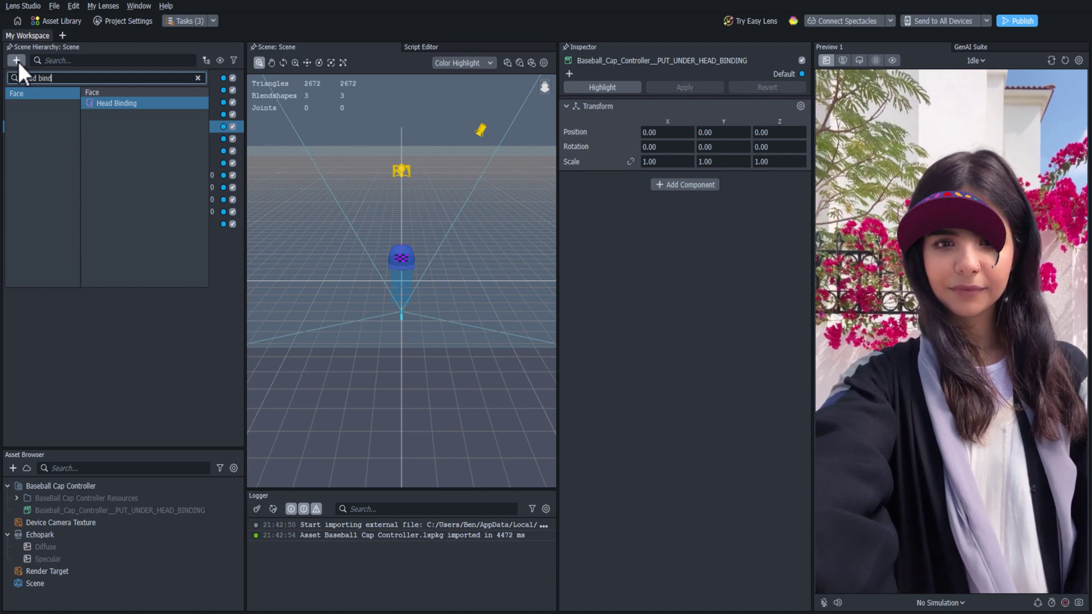
pyautogui.write('nd')
pyautogui.click(113, 103)
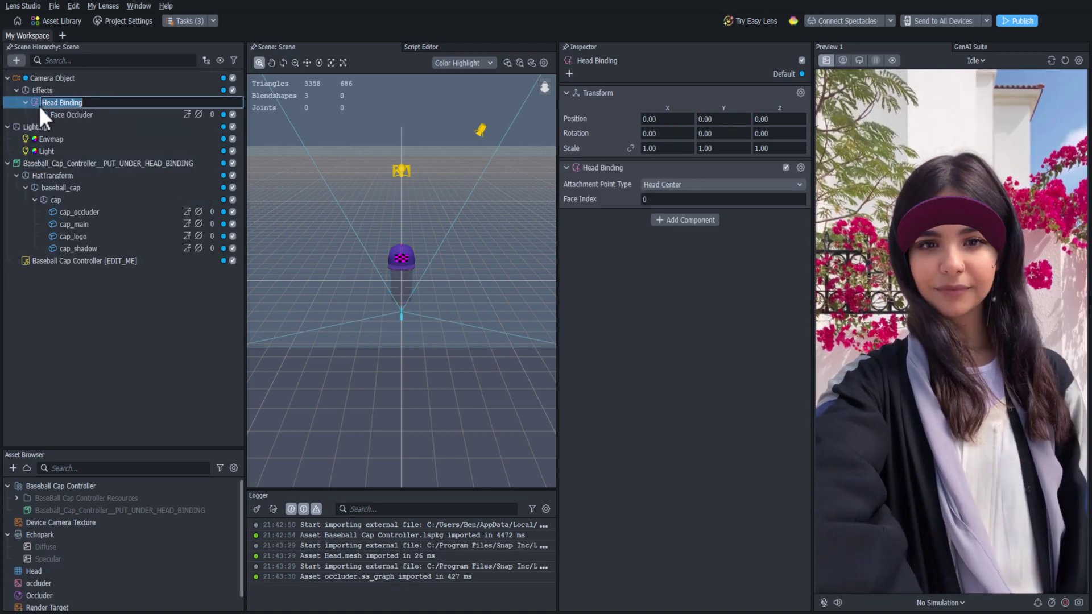
pyautogui.moveTo(41, 162); pyautogui.dragTo(68, 104)
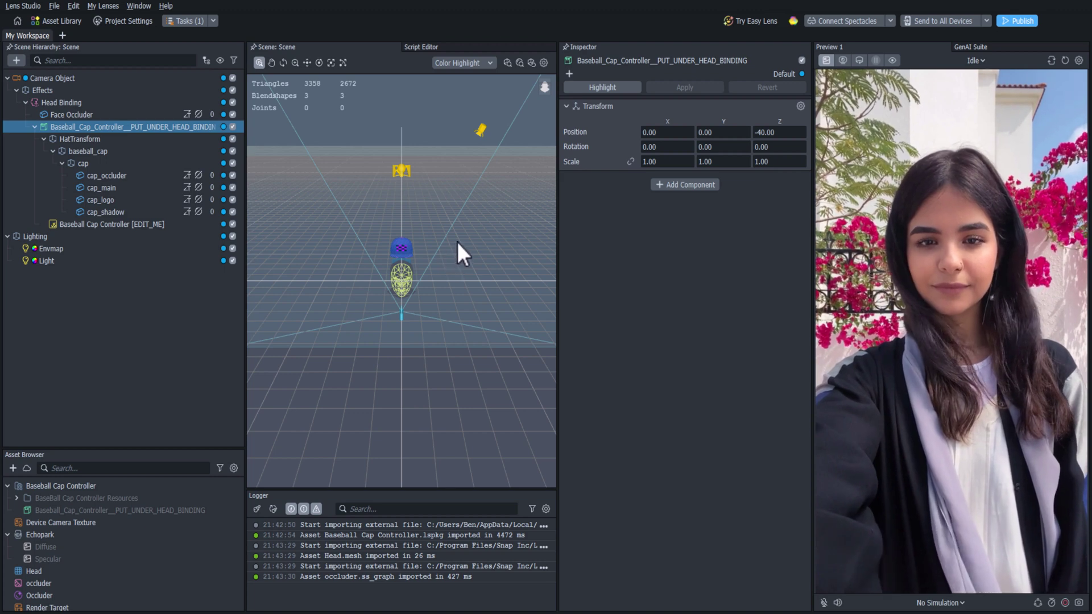
# - Orbit the Scene view, selecting the Face Occluder, cap logo and cap body to inspect them
pyautogui.moveTo(462, 237); pyautogui.dragTo(398, 224)
pyautogui.scroll(6, 421, 240)
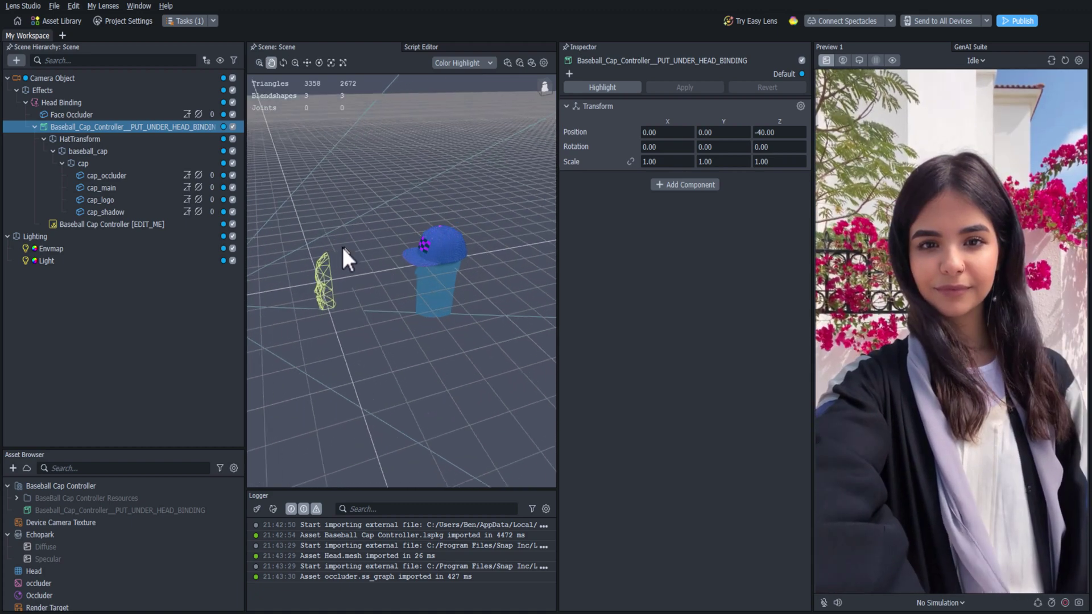
pyautogui.moveTo(325, 251); pyautogui.dragTo(356, 258)
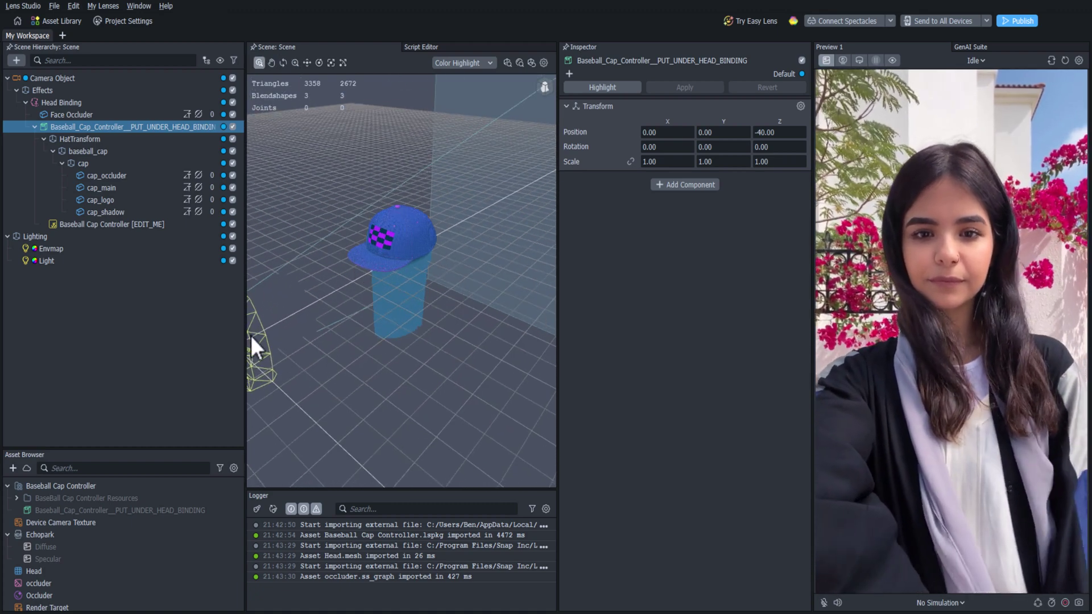
pyautogui.click(274, 322)
pyautogui.moveTo(274, 322); pyautogui.dragTo(342, 275)
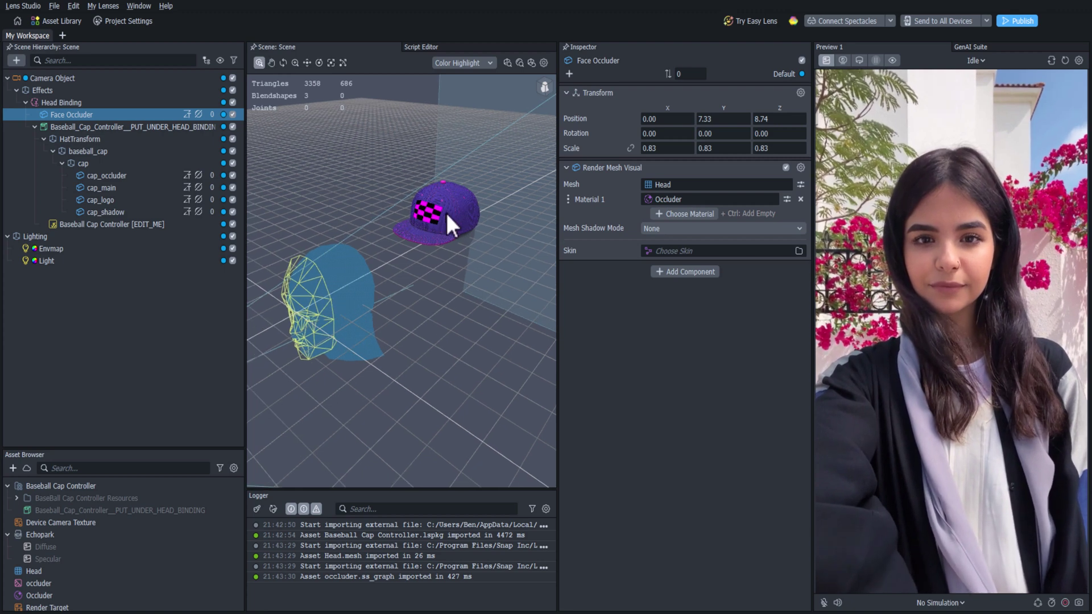
pyautogui.click(446, 210)
pyautogui.click(335, 281)
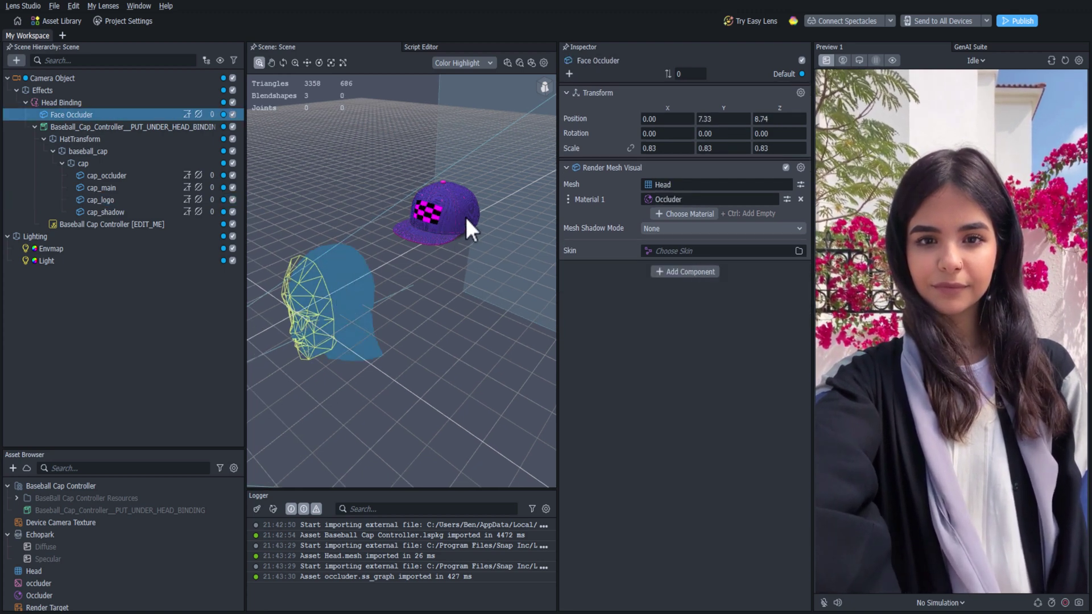
pyautogui.click(465, 215)
pyautogui.click(340, 282)
# - Change the cap controller's Position Z from -40 to 0 so it sits on the head
pyautogui.click(90, 125)
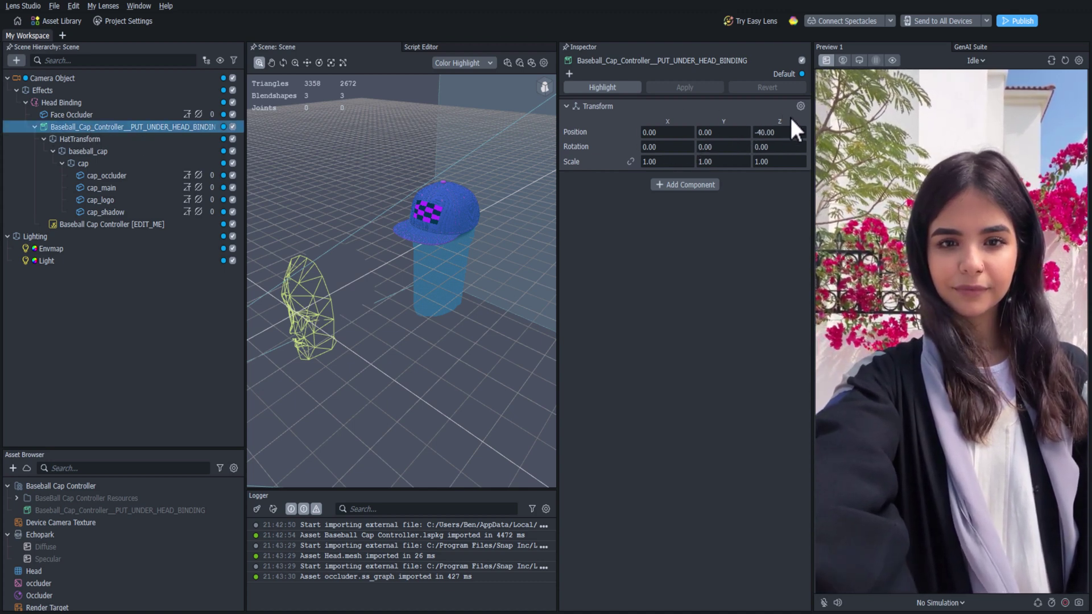
pyautogui.click(774, 132)
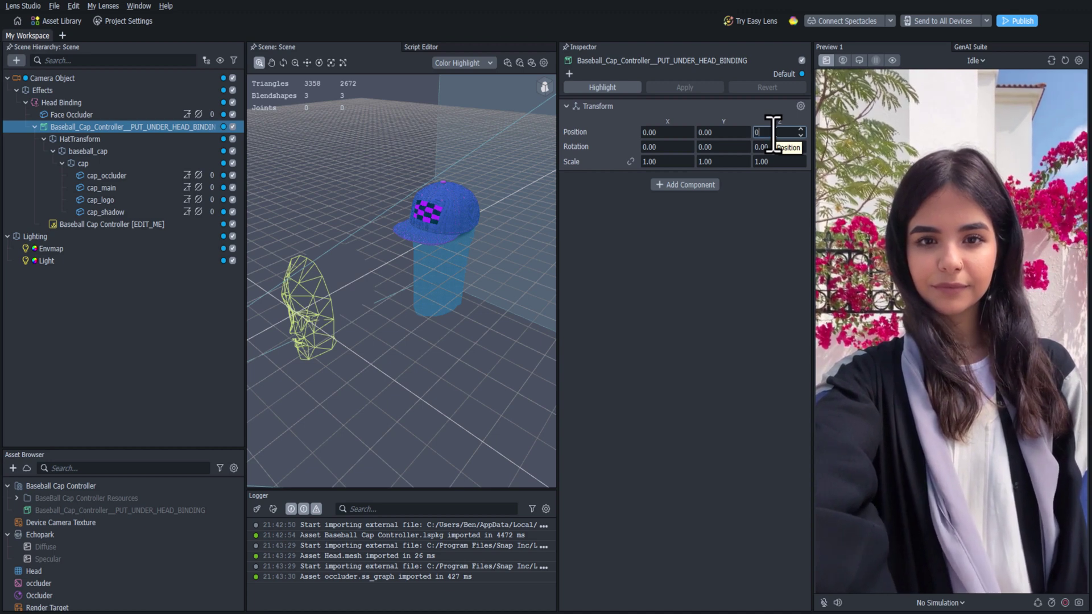
pyautogui.click(746, 173)
pyautogui.moveTo(381, 272); pyautogui.dragTo(462, 235, button='middle')
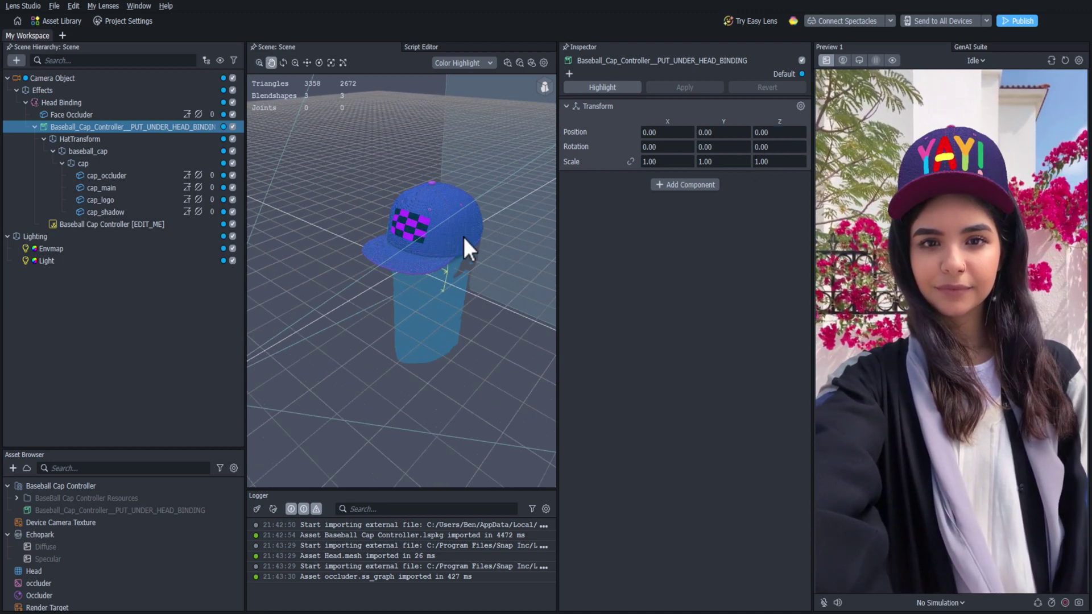
pyautogui.scroll(3, 455, 245)
# - Select Baseball Cap Controller [EDIT_ME] and collapse the Baseball Cap Controller and Echopark asset folders
pyautogui.scroll(3, 475, 199)
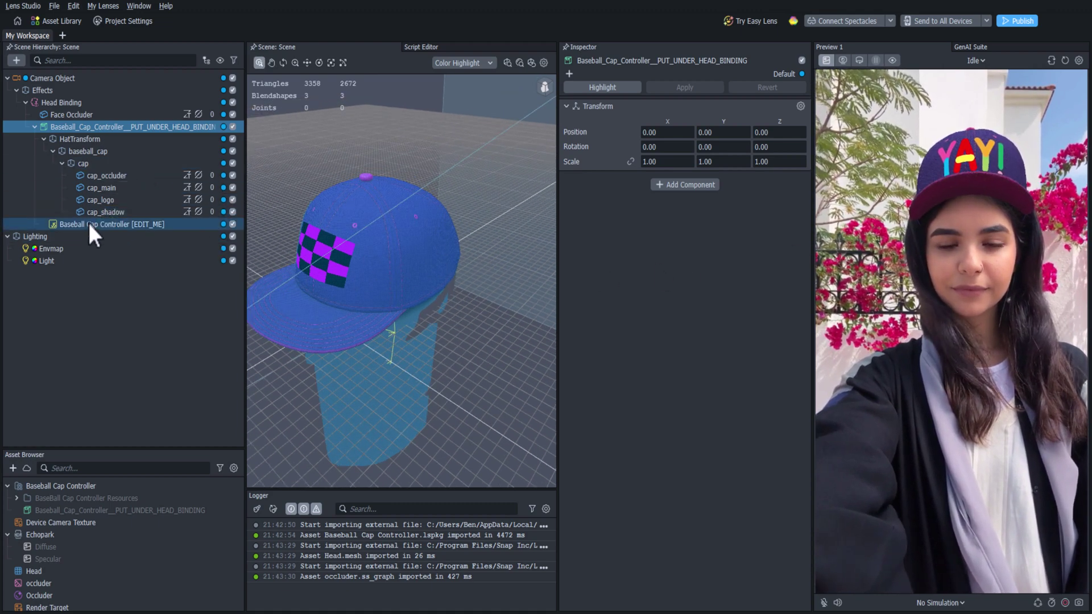
pyautogui.click(71, 225)
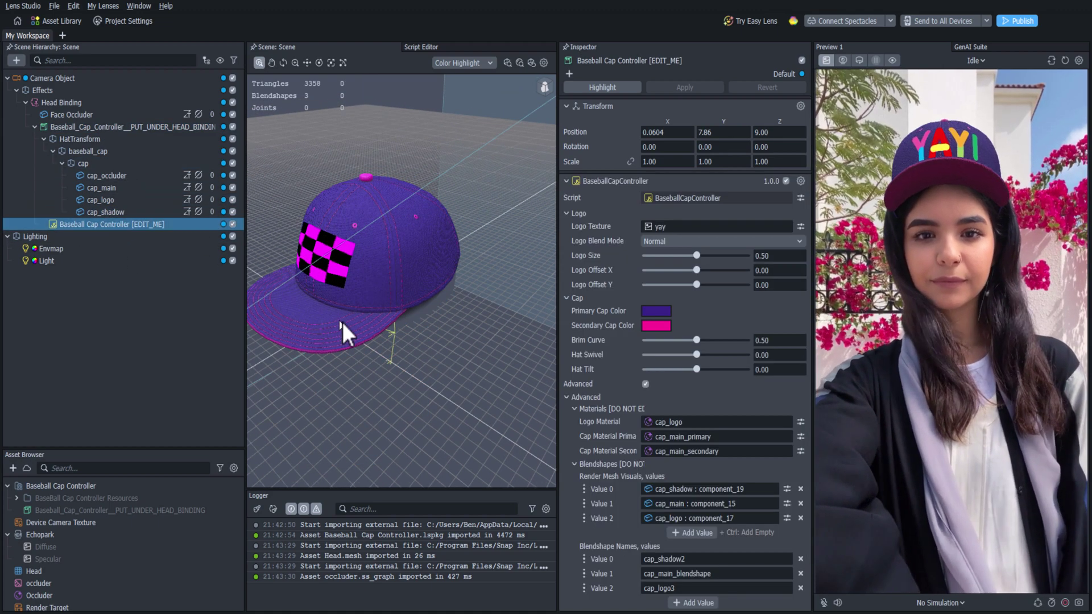
pyautogui.moveTo(357, 325); pyautogui.dragTo(370, 320, button='right')
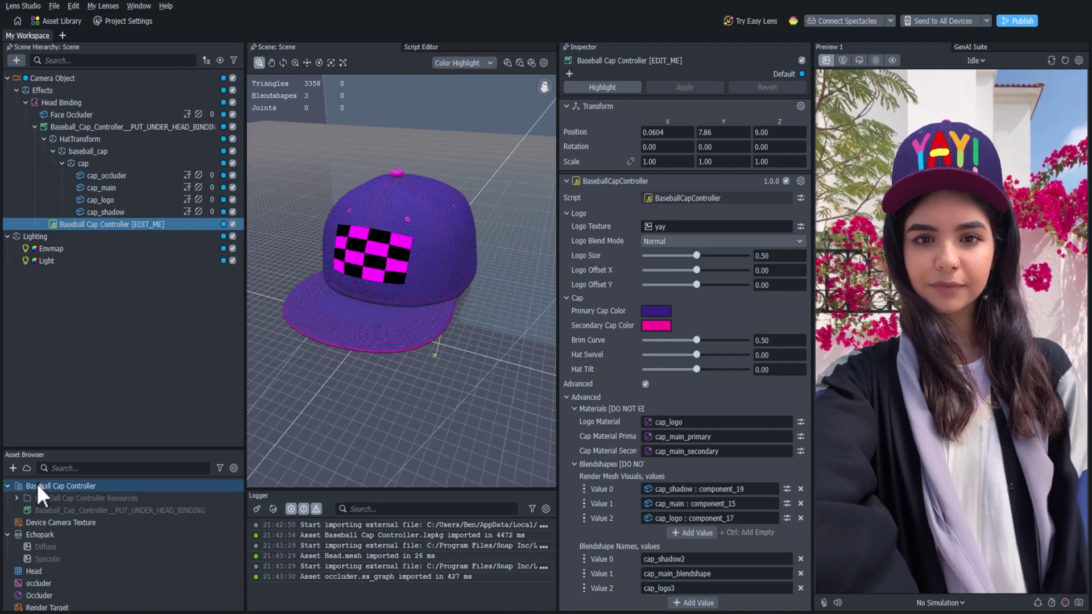
pyautogui.click(8, 485)
pyautogui.click(9, 509)
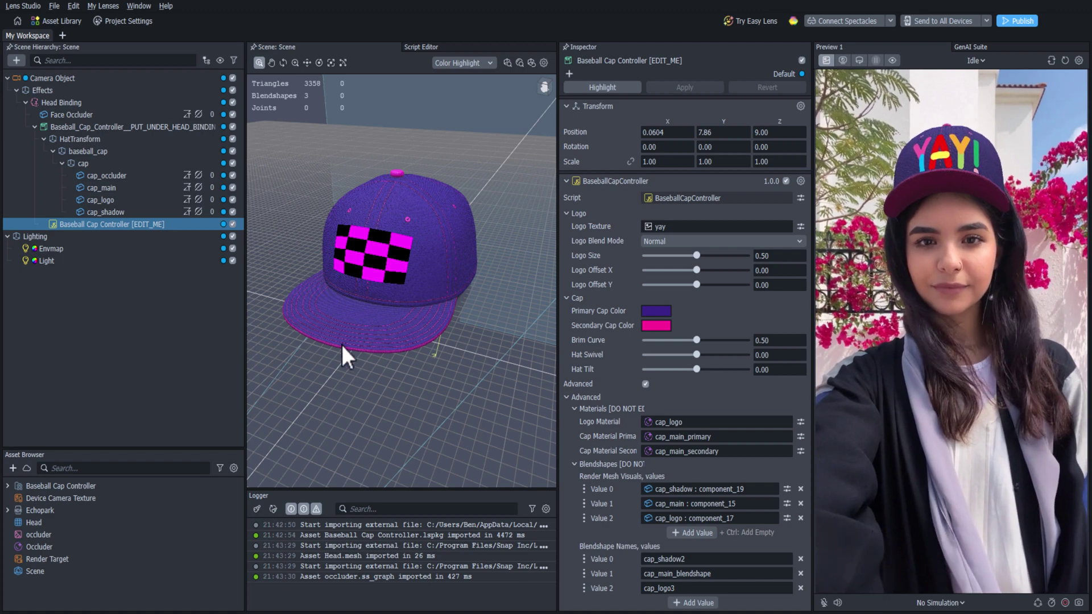
# - Import lens-studio-logo.png from disk as a texture and select the new asset
pyautogui.click(16, 466)
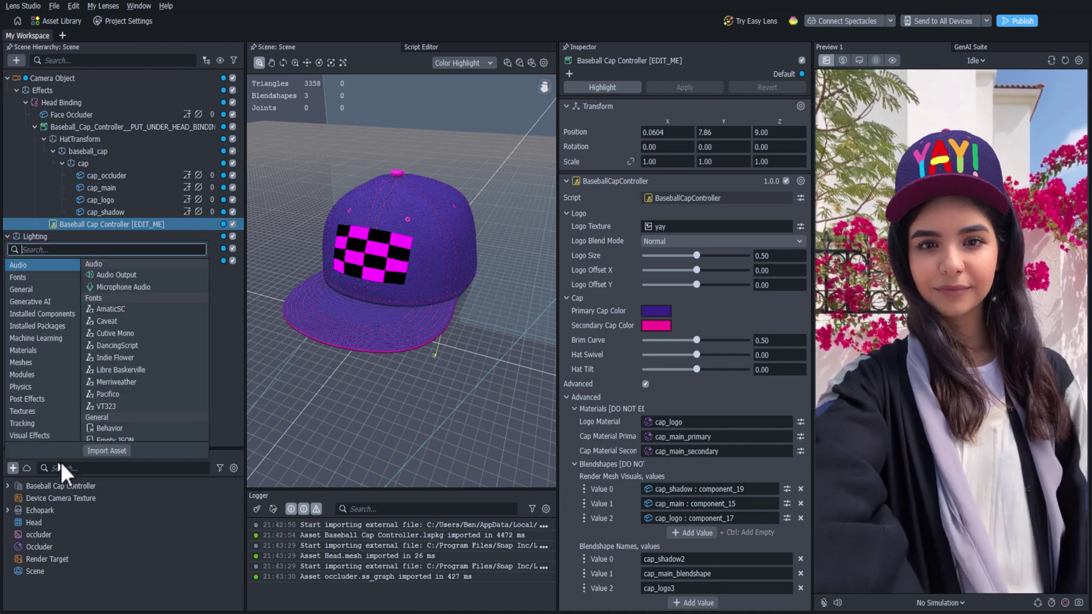
pyautogui.click(98, 452)
pyautogui.click(206, 432)
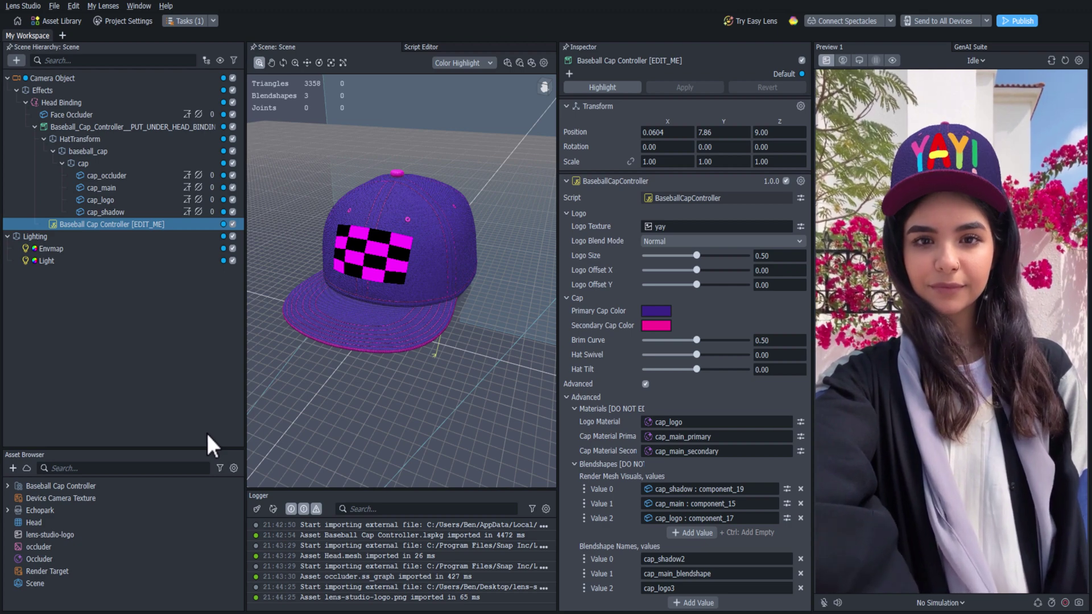
pyautogui.click(69, 531)
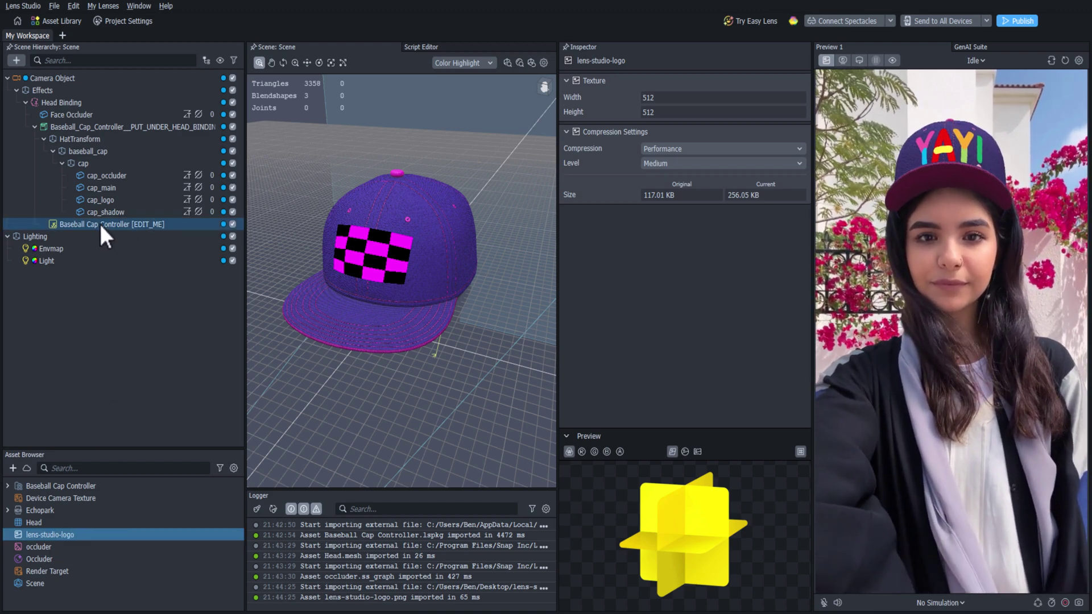
# - Set the cap's Logo Texture to lens-studio-logo with Logo Size 0.40
pyautogui.click(101, 223)
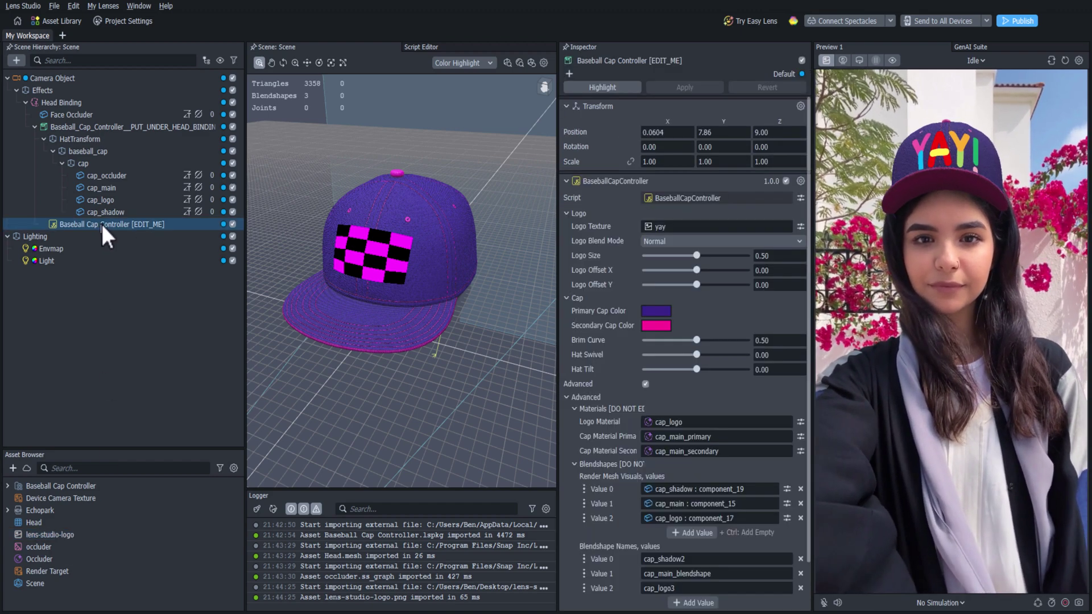
pyautogui.click(653, 227)
pyautogui.click(504, 265)
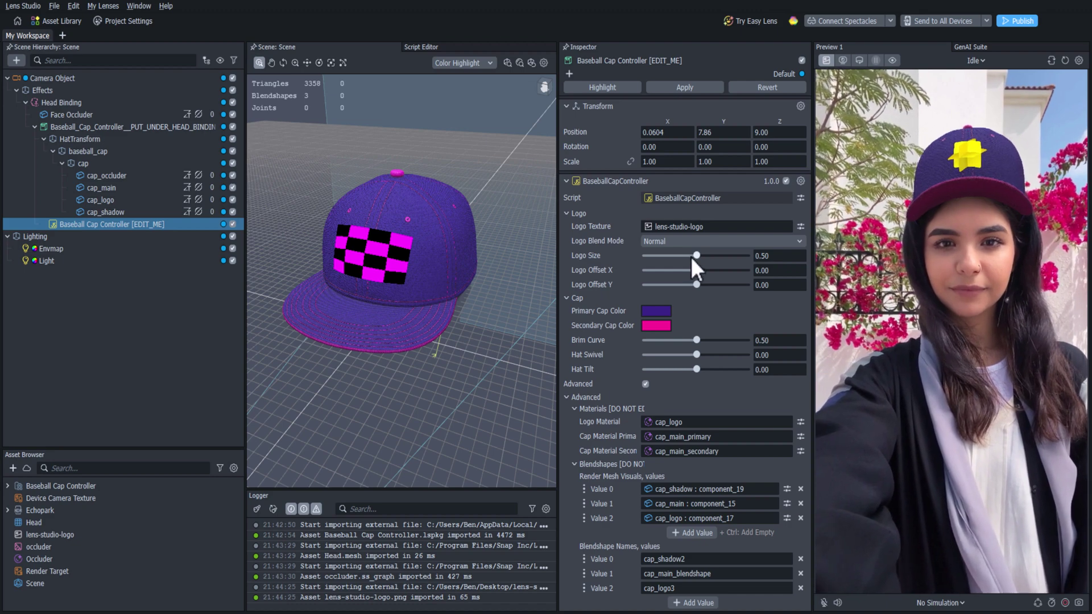
pyautogui.moveTo(690, 257); pyautogui.dragTo(687, 257)
# - Make the cap's primary colour black and secondary white, and set Brim Curve to 0.60
pyautogui.click(654, 311)
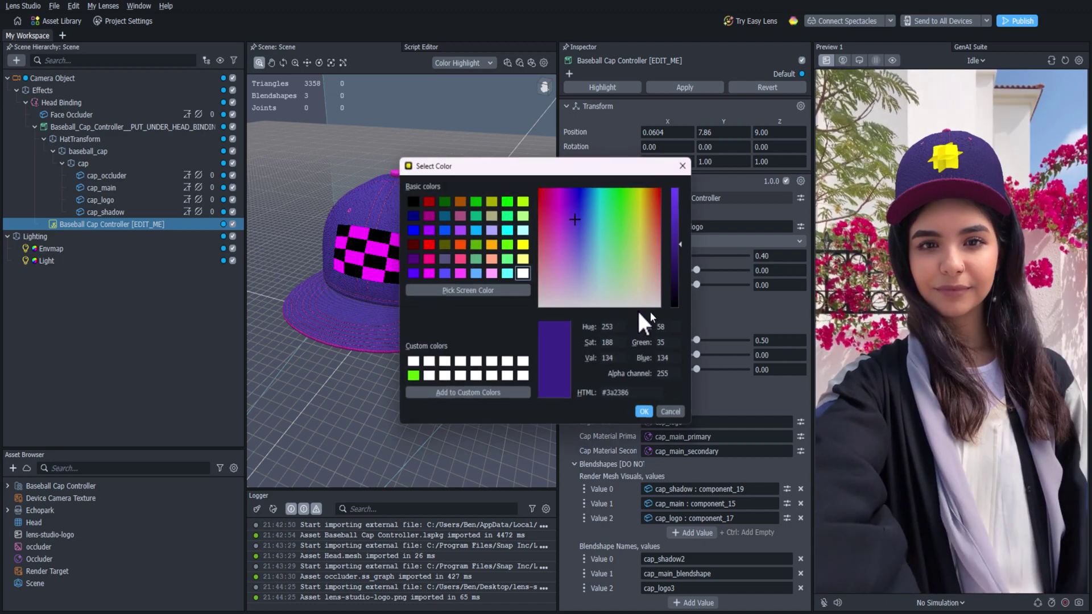
pyautogui.click(413, 201)
pyautogui.click(644, 411)
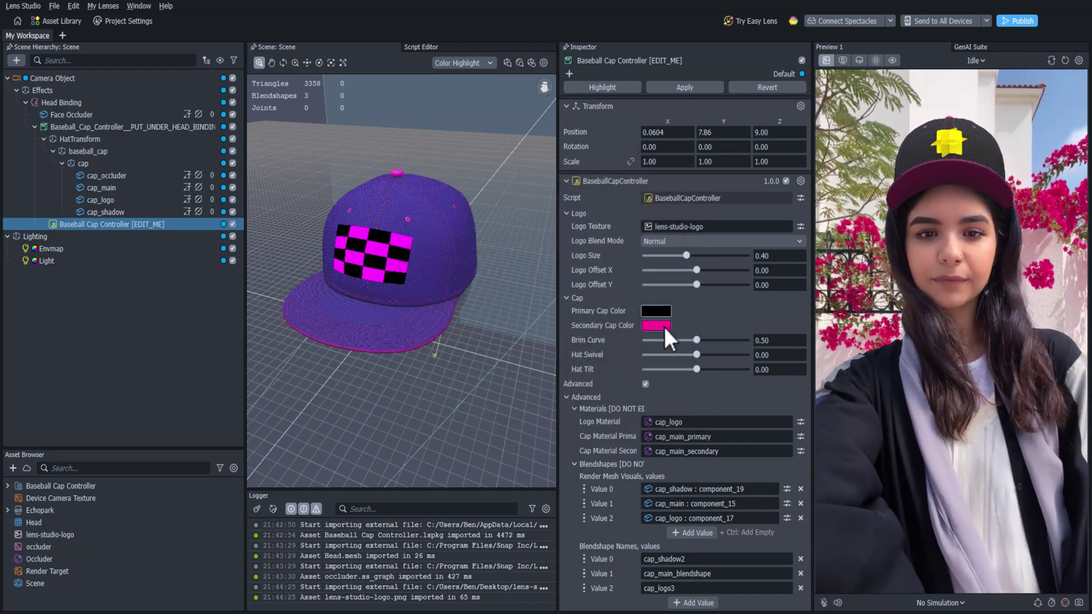
pyautogui.click(655, 326)
pyautogui.click(518, 271)
pyautogui.click(644, 410)
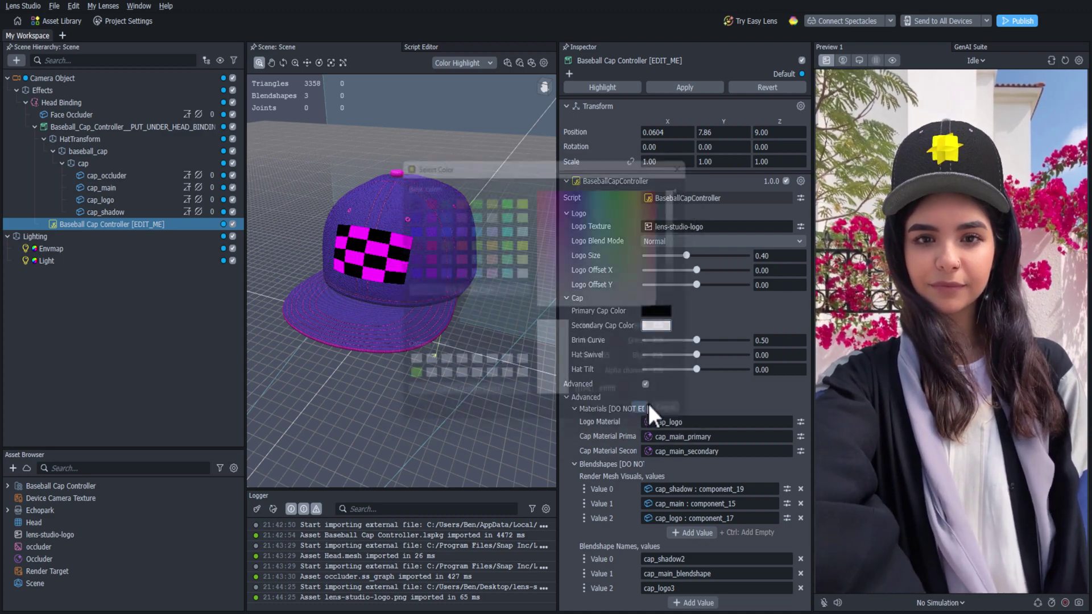
pyautogui.moveTo(694, 340); pyautogui.dragTo(701, 370)
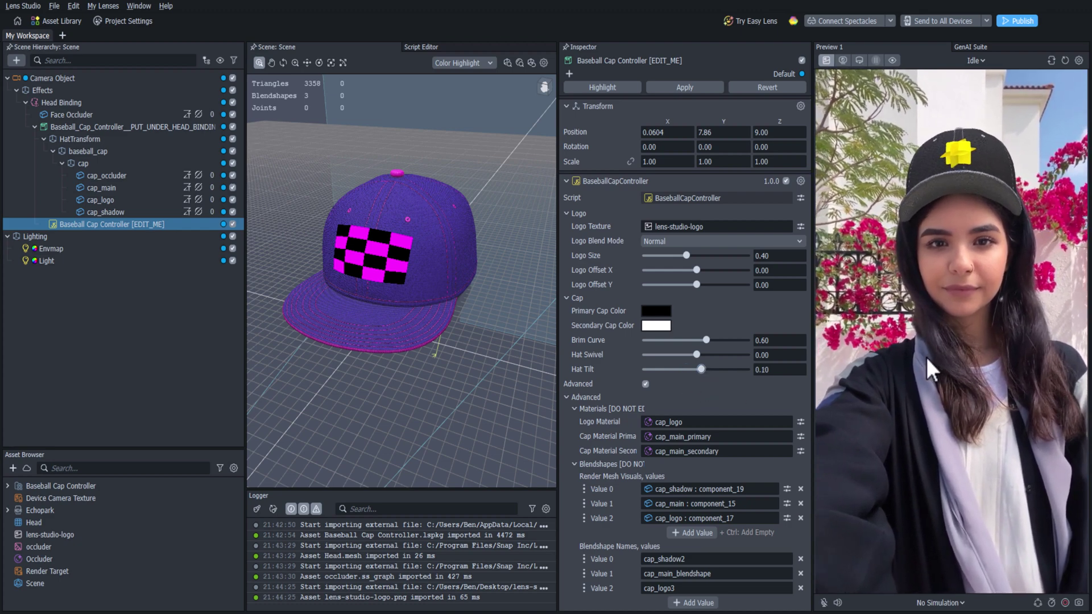